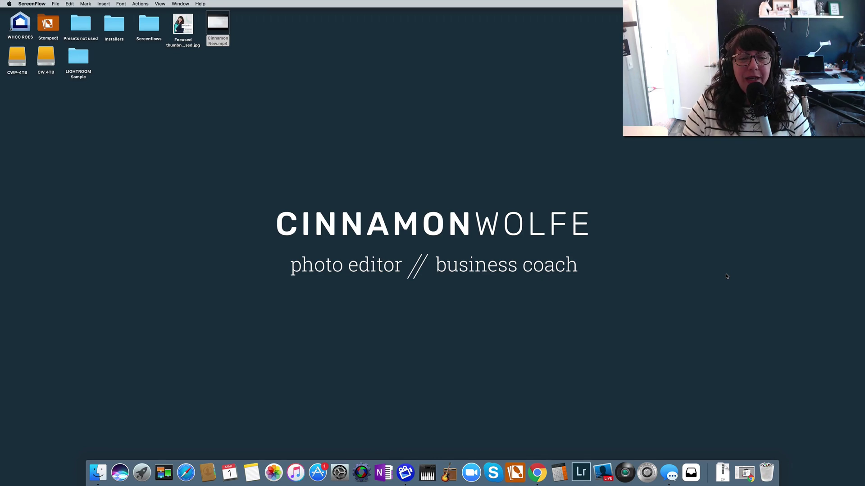
- Bring Chrome forward and back out of the pop-up settings to the site's main menu
click(742, 473)
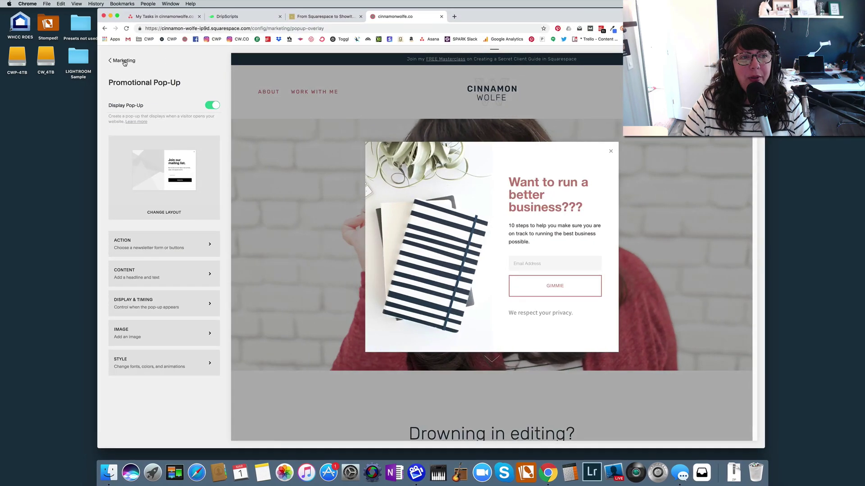
click(122, 60)
click(118, 61)
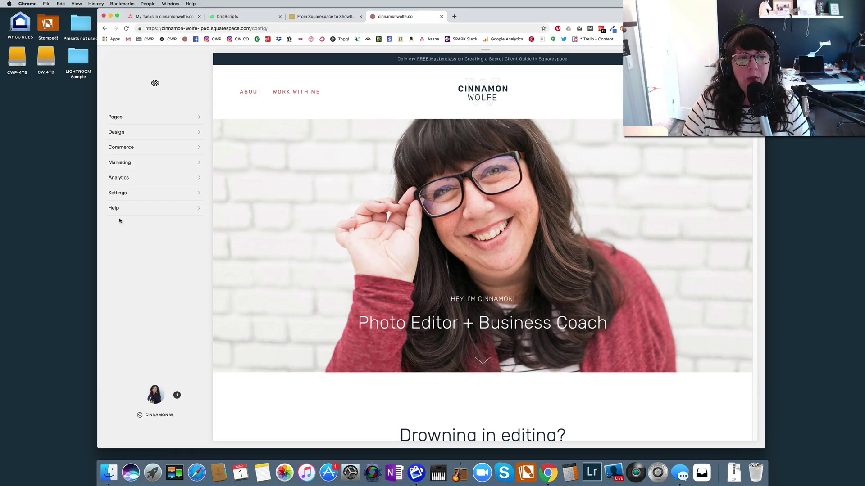
- Open the Promotional Pop-Up, browse alternative layouts, and keep the current layout
click(113, 165)
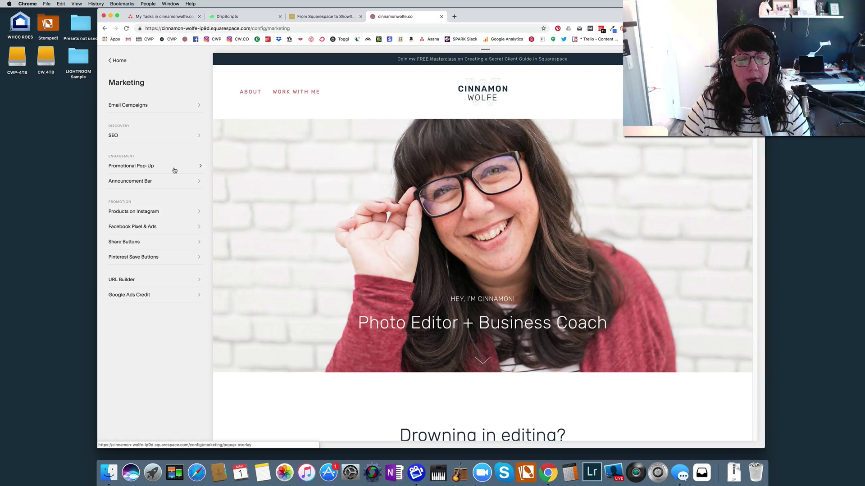
click(142, 169)
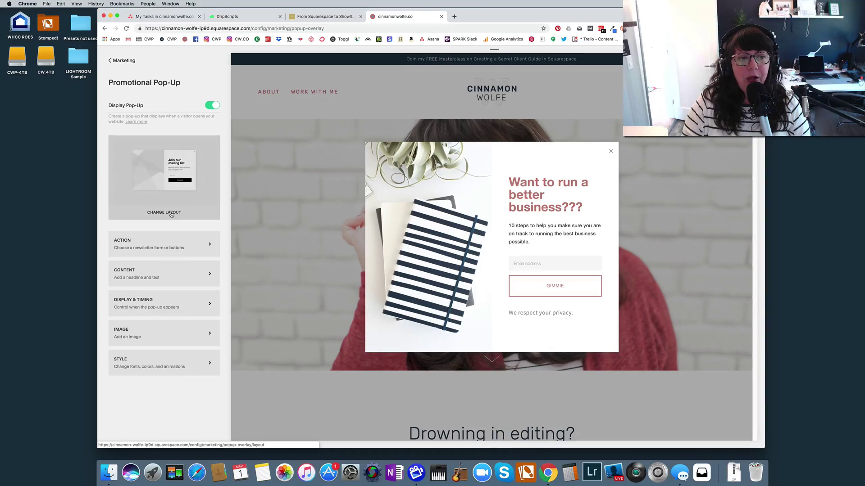
click(163, 176)
scroll(172, 215, down, 6)
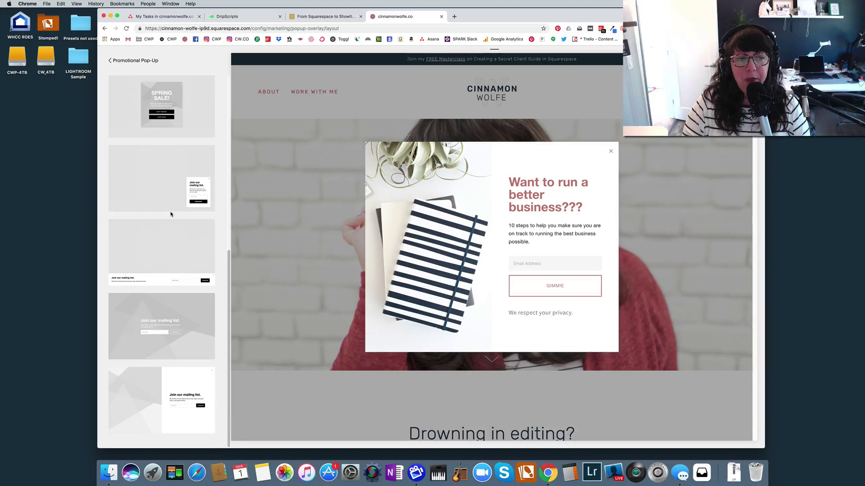
scroll(172, 230, up, 6)
scroll(173, 240, up, 5)
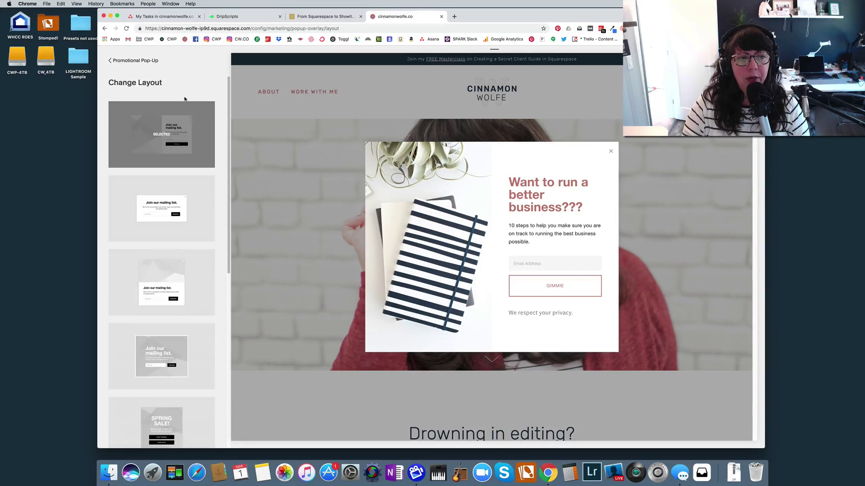
click(130, 61)
click(162, 244)
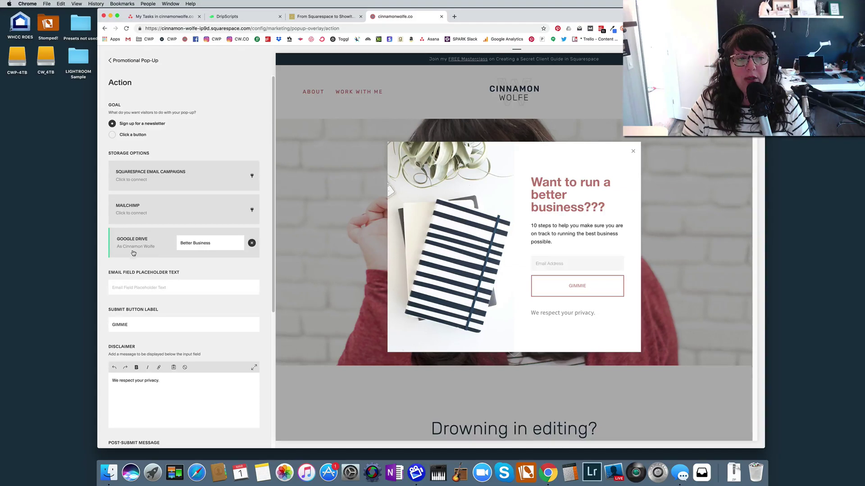
scroll(212, 266, down, 3)
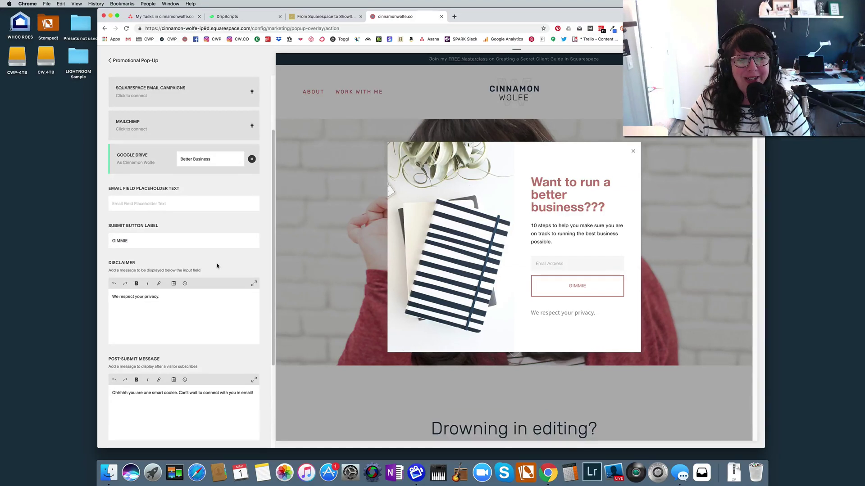
scroll(209, 250, down, 3)
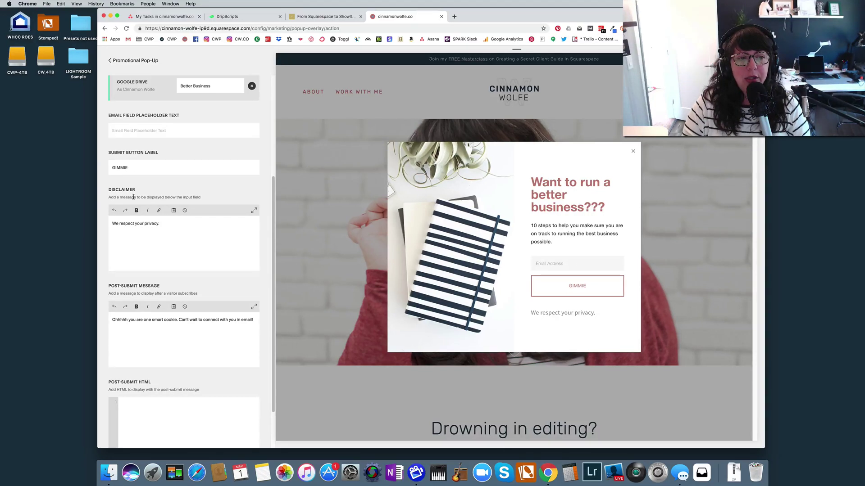
scroll(133, 197, down, 3)
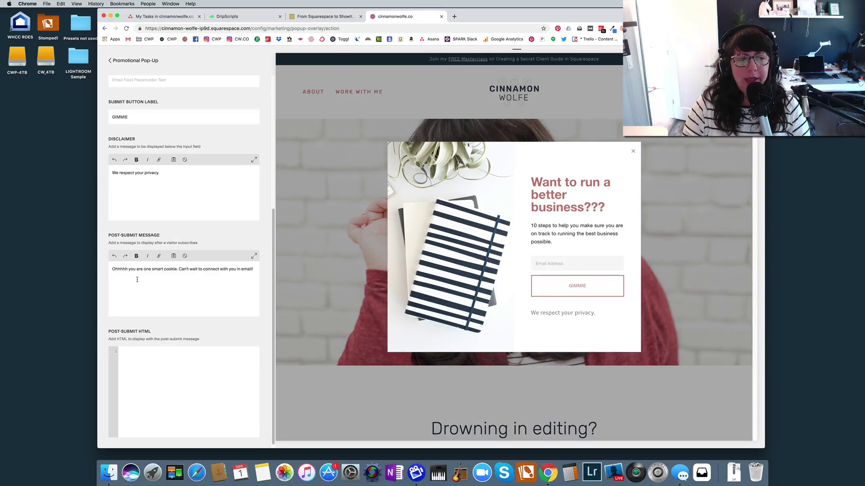
scroll(137, 281, down, 1)
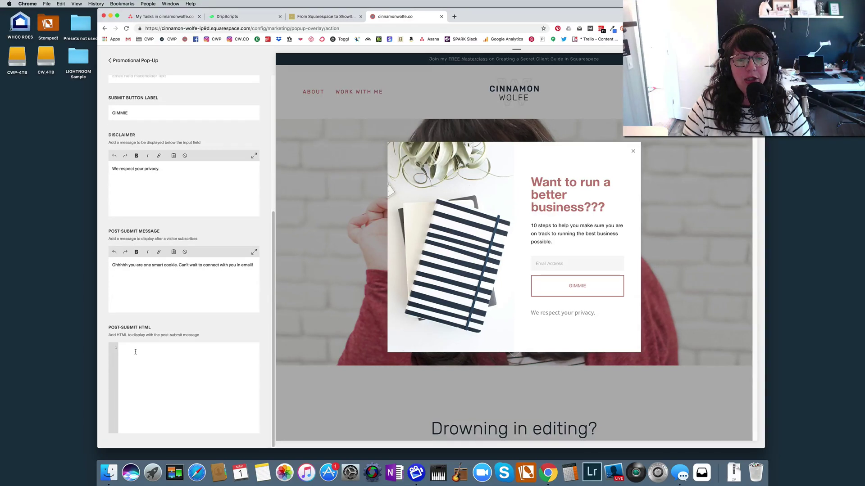
scroll(135, 352, up, 5)
scroll(135, 352, up, 5)
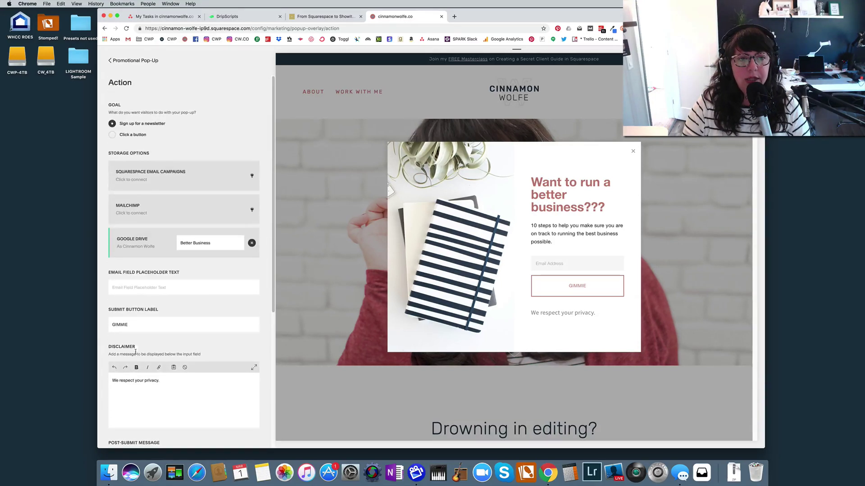
click(132, 60)
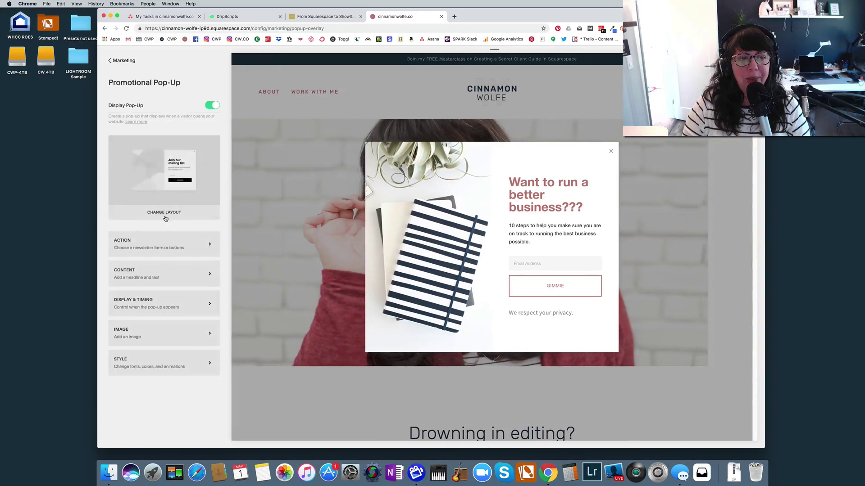
click(152, 280)
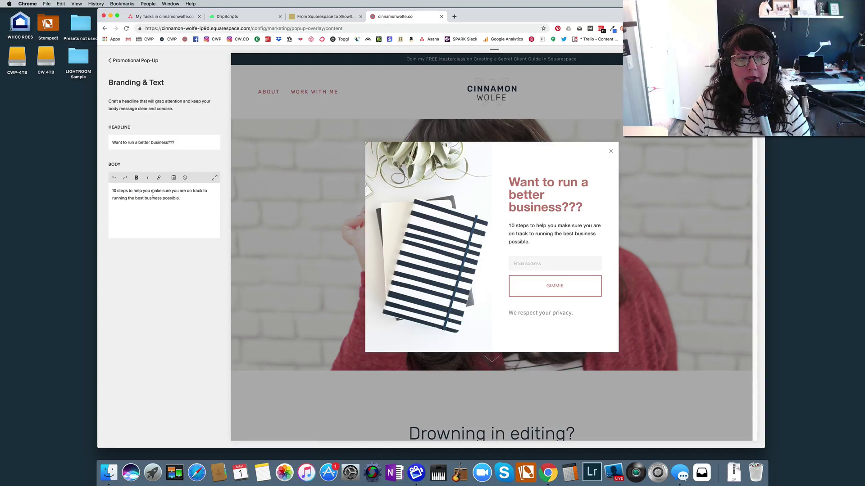
mouse_move(548, 195)
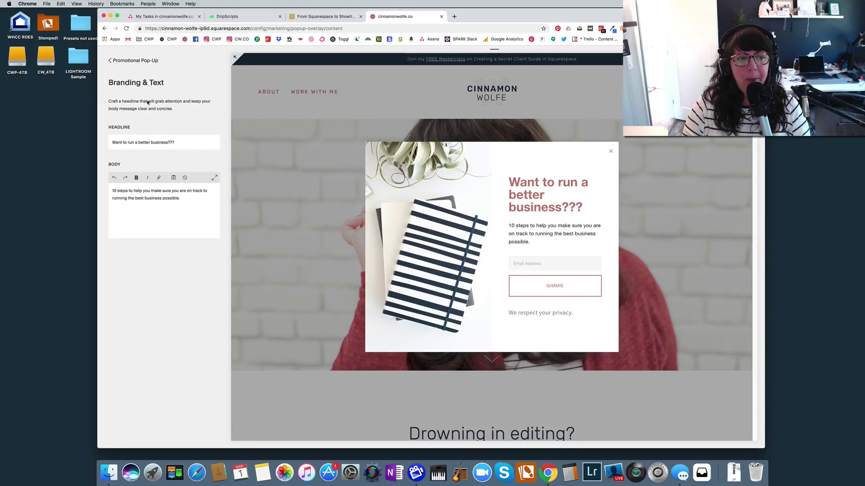
click(159, 248)
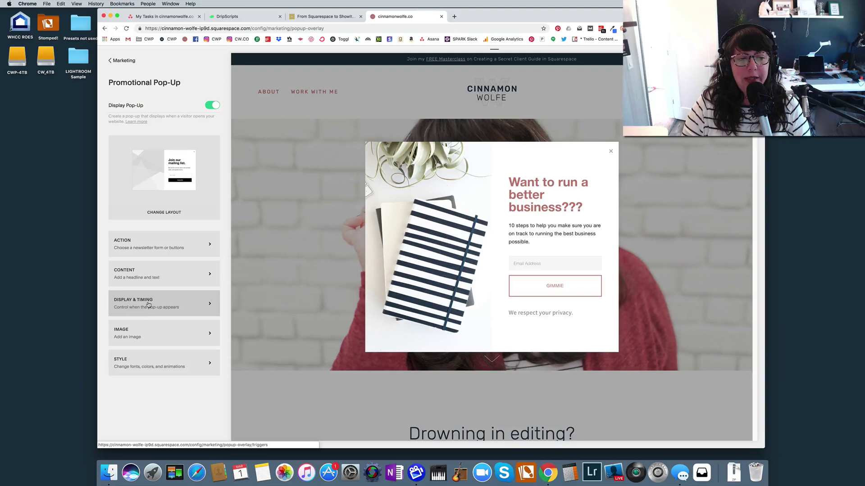
click(148, 304)
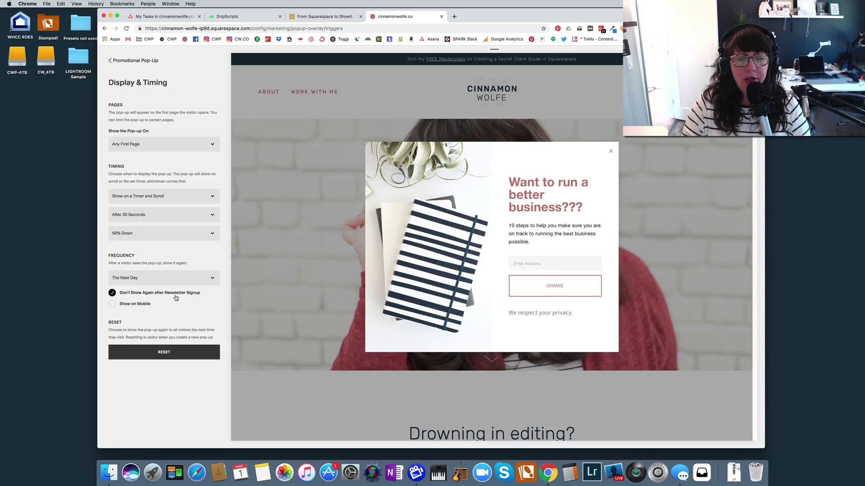
mouse_move(405, 270)
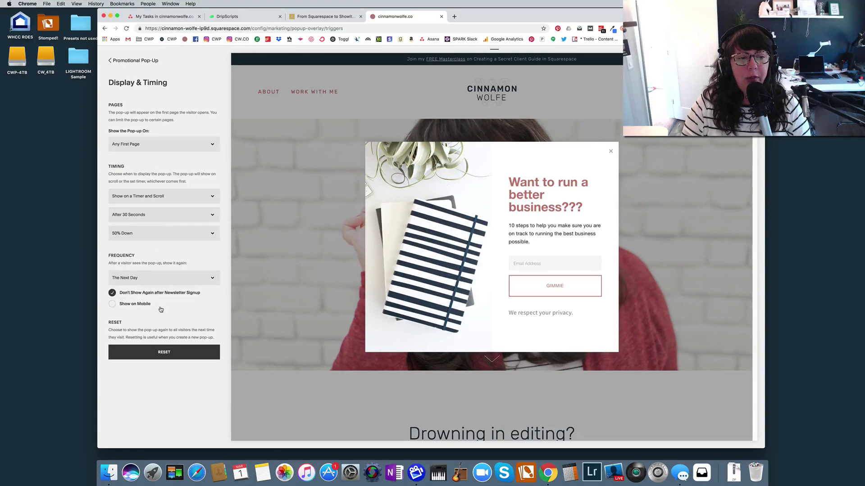
key(Escape)
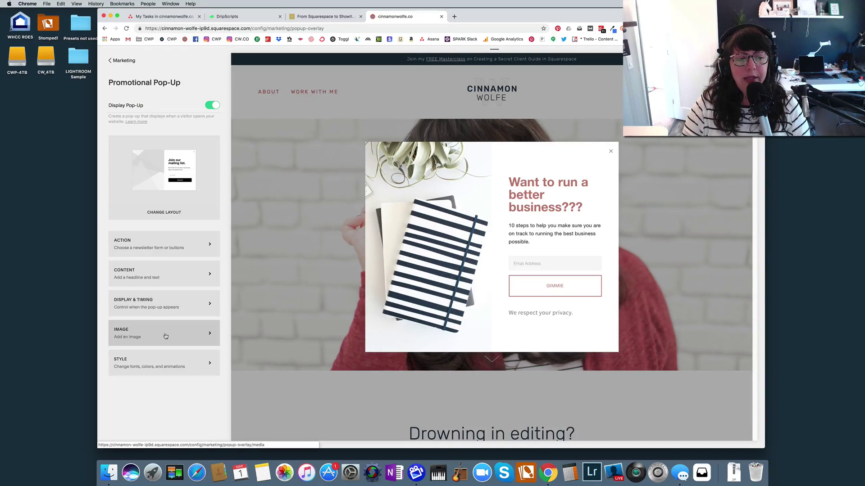
- Open the Promotional Pop-Up's Style settings for fonts, colours and animations
click(127, 363)
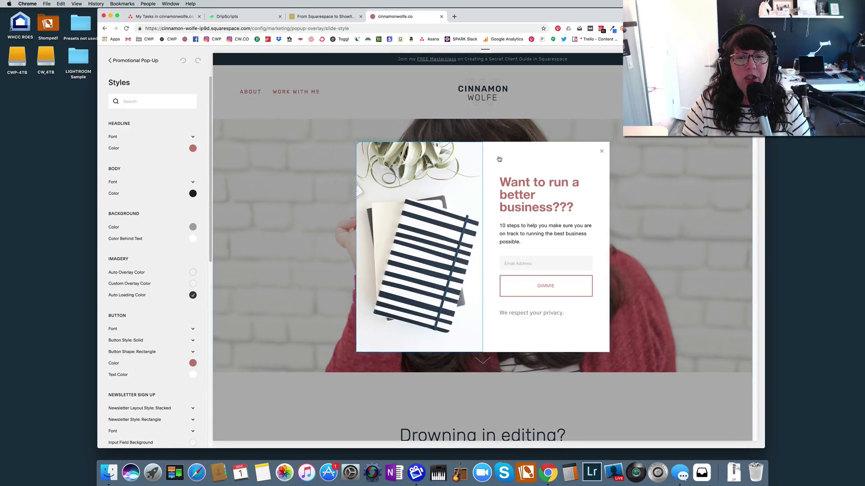
scroll(180, 166, down, 4)
scroll(179, 166, down, 3)
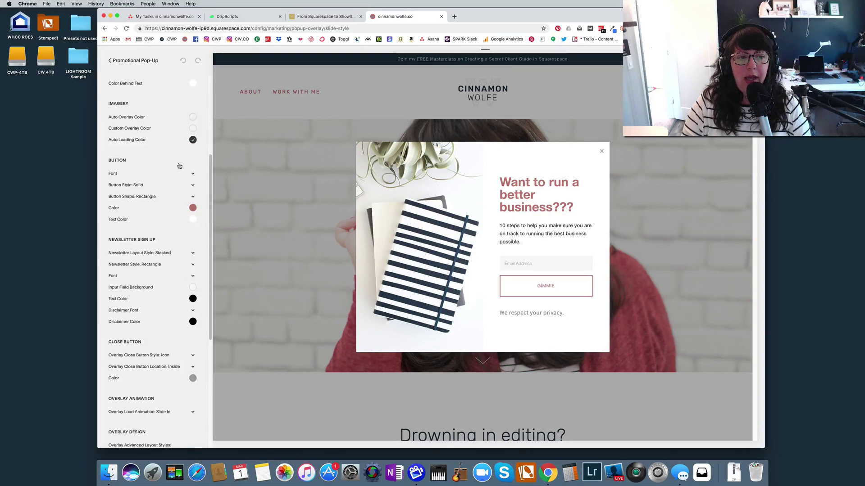
scroll(179, 166, down, 3)
scroll(179, 166, up, 2)
scroll(180, 166, up, 6)
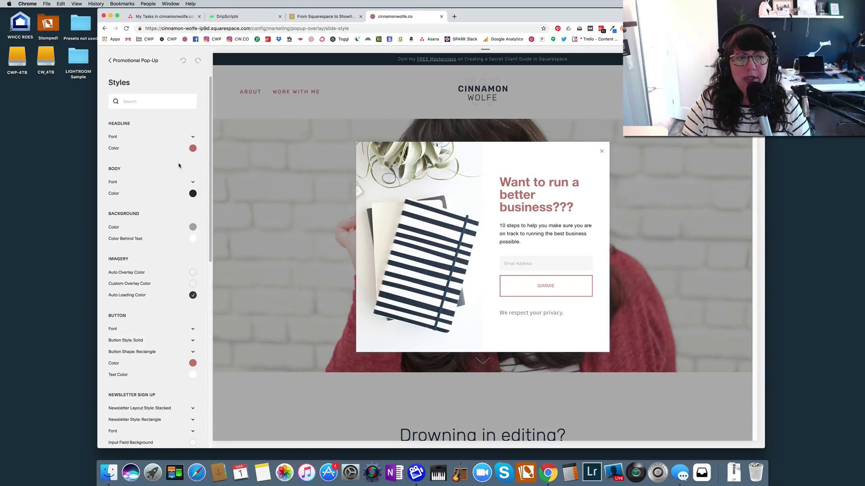
- Leave the Styles panel unchanged and return to the Promotional Pop-Up settings
click(131, 60)
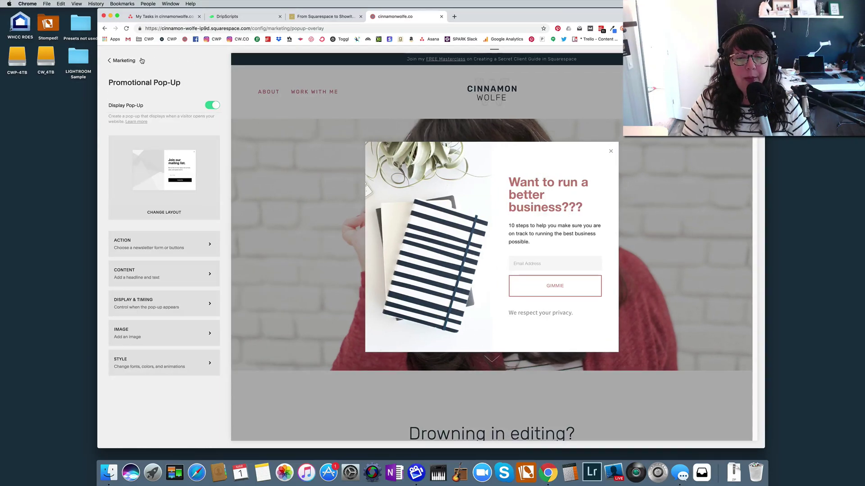